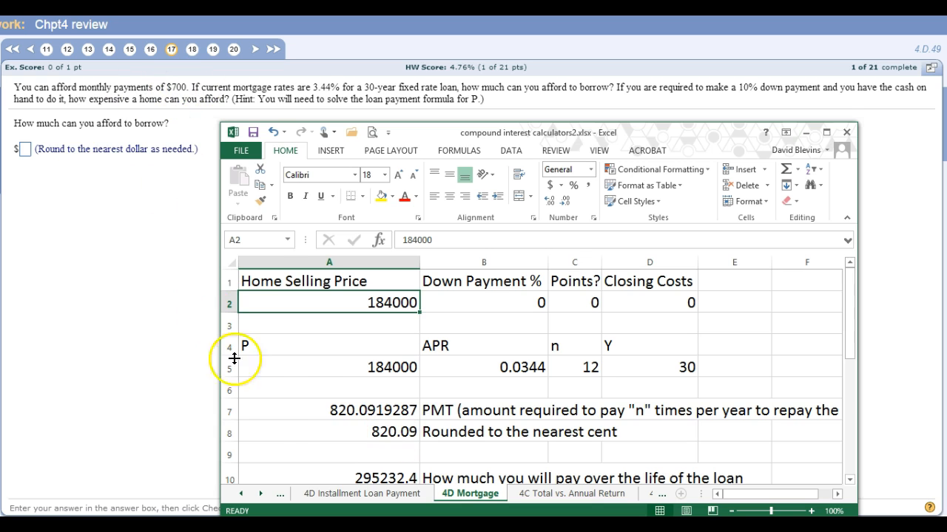
Step: Try home selling prices of 150000 and 155000 in the mortgage calculator, aiming for a $700 monthly payment
text(15)
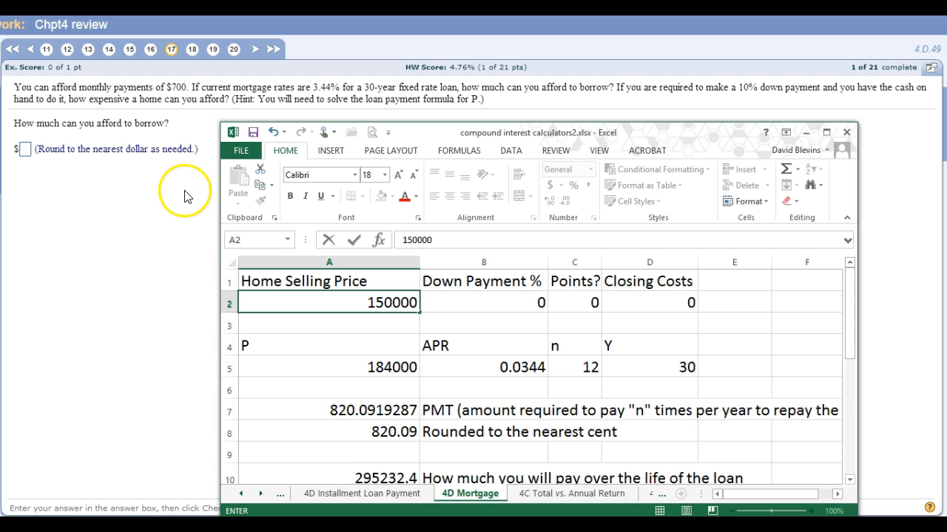
key(Return)
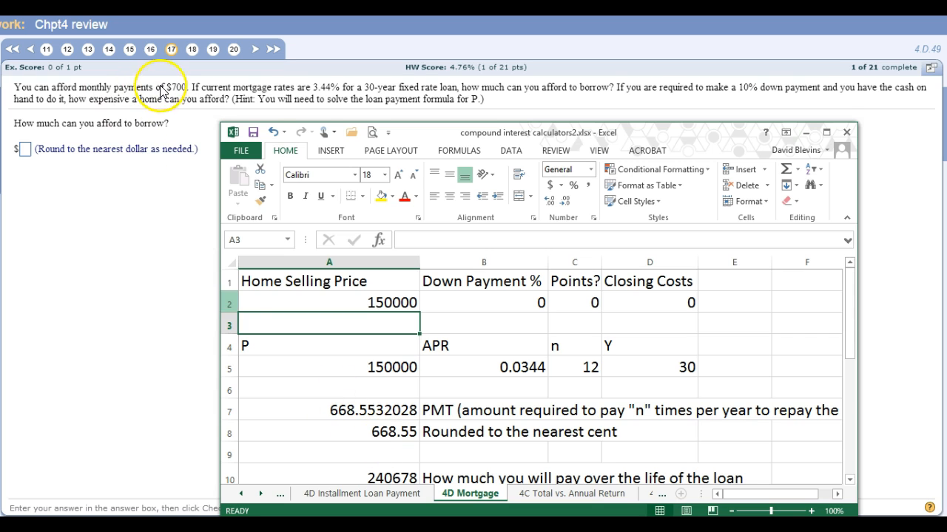
text(1)
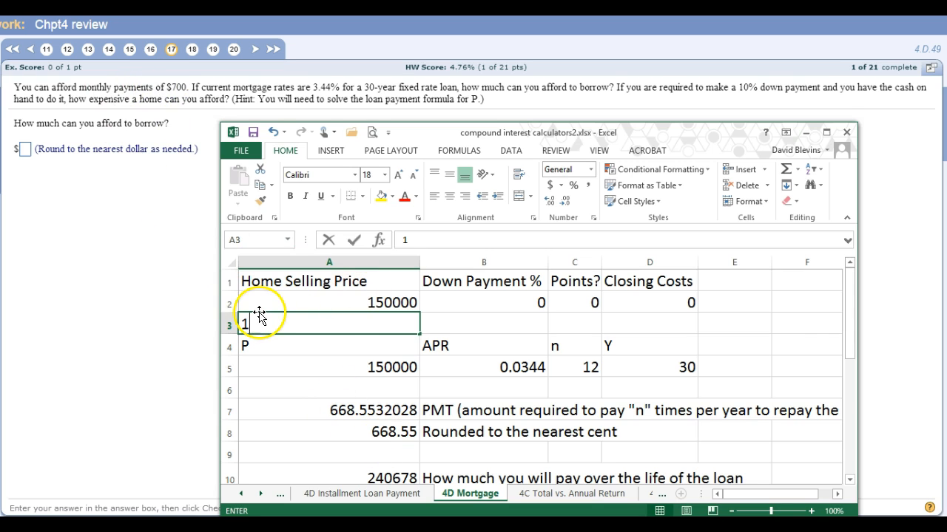
text(55)
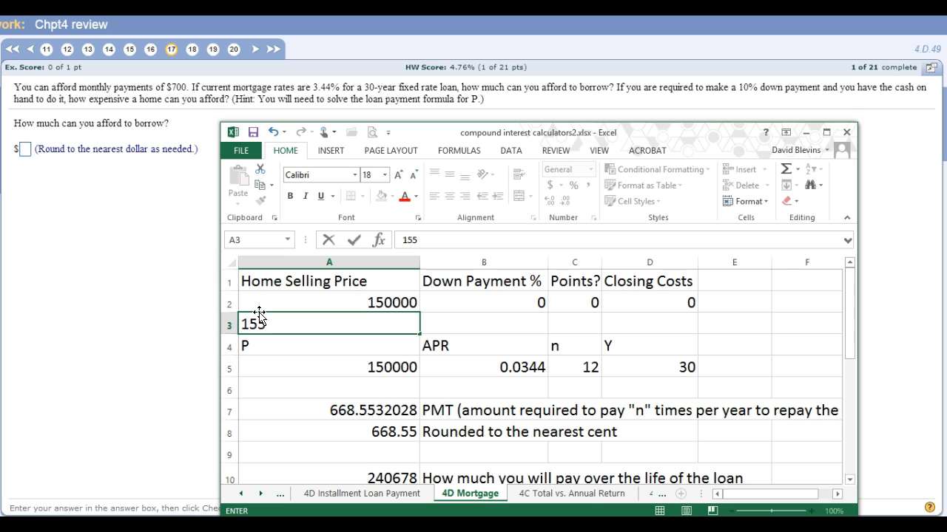
click(259, 312)
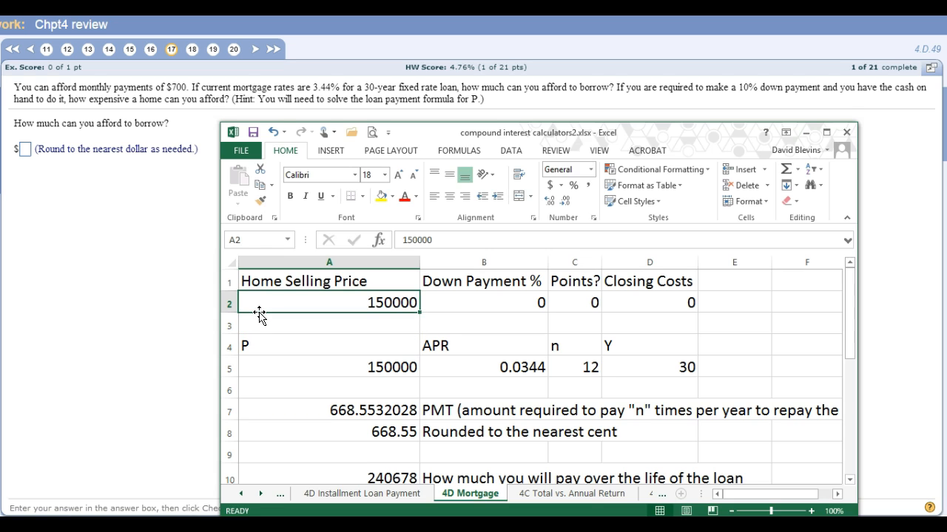
text(155)
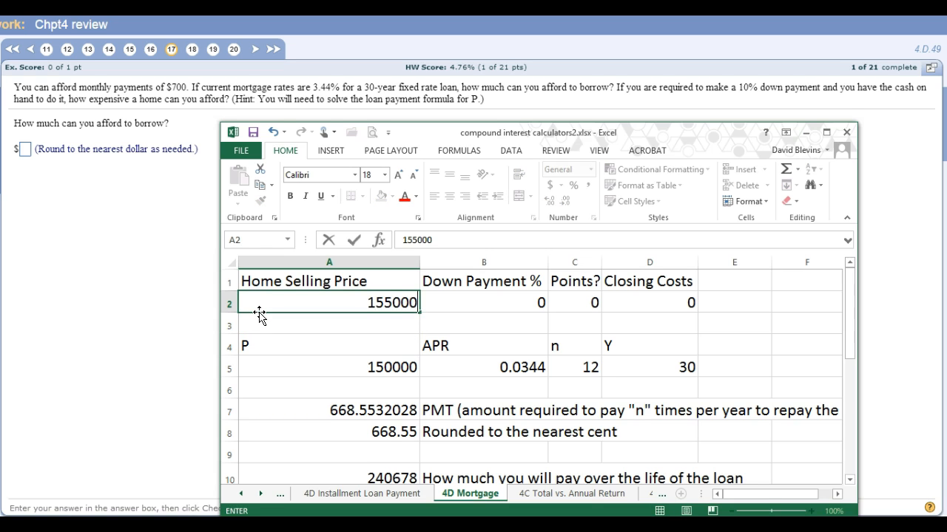
key(Return)
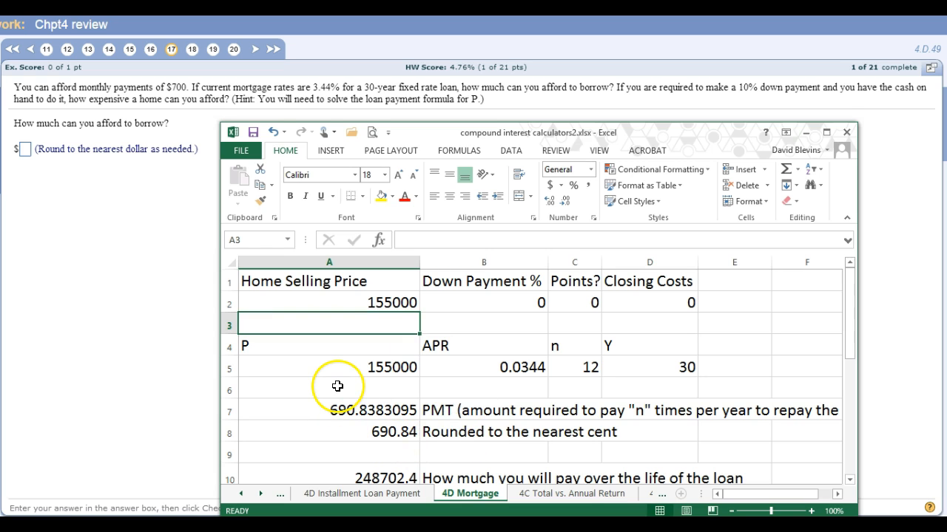
Step: Raise the trial home selling price to 157000 and again to 157040
key(Up)
text(15)
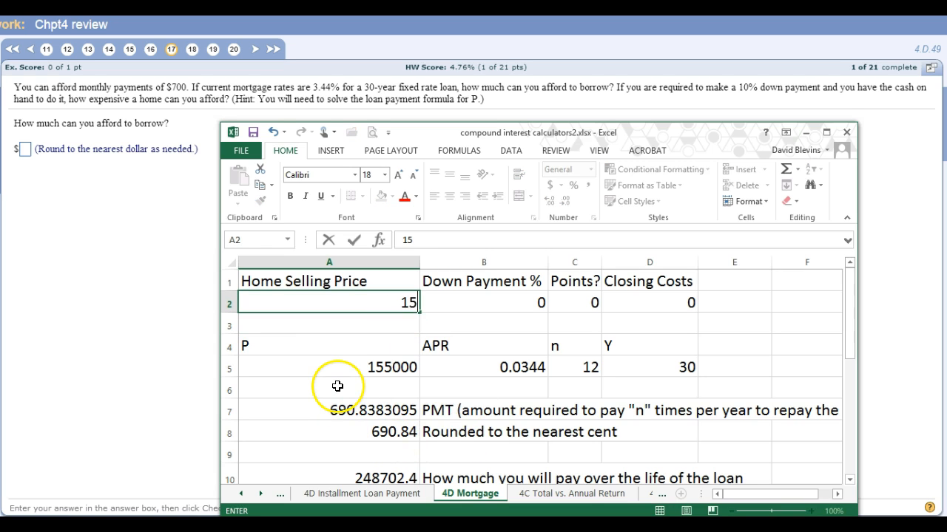
key(Return)
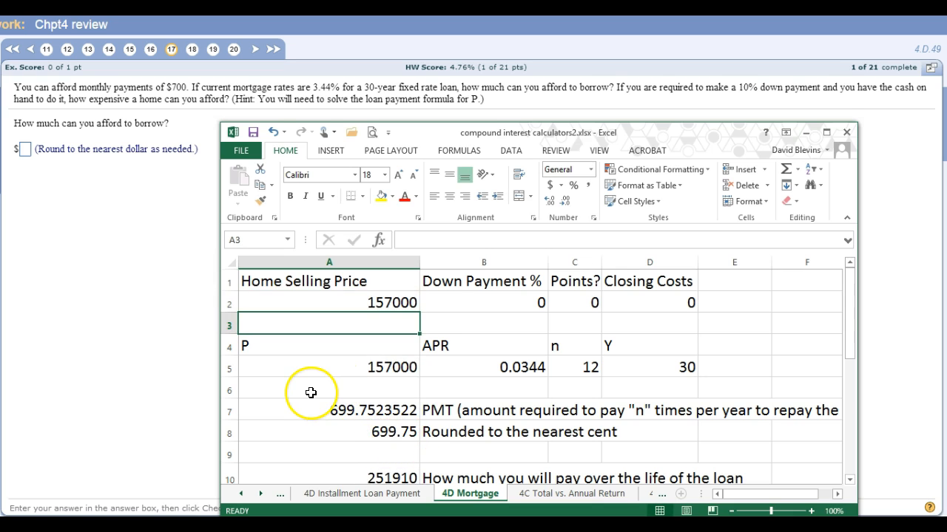
click(396, 303)
text(1570)
key(Return)
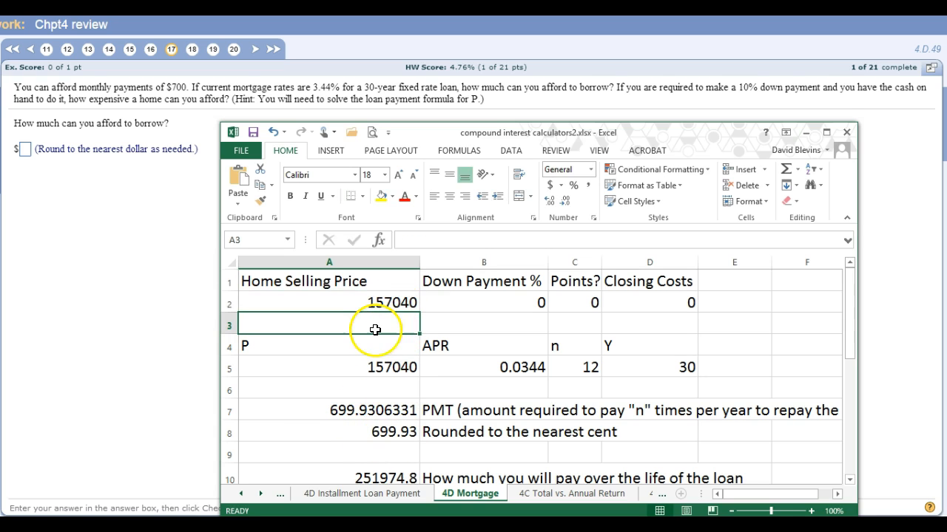
Step: Refine the trial home selling price to 157050, followed by 157055
key(Up)
text(15)
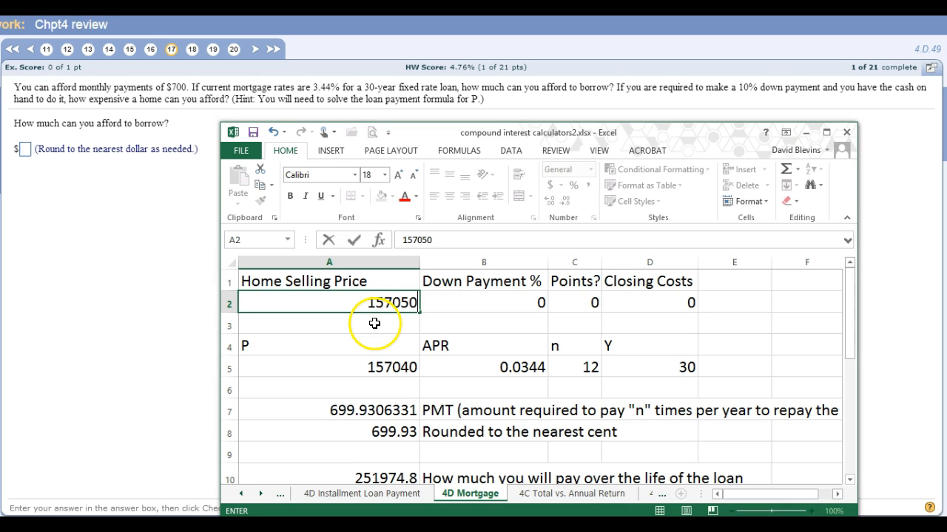
text(7050)
key(Return)
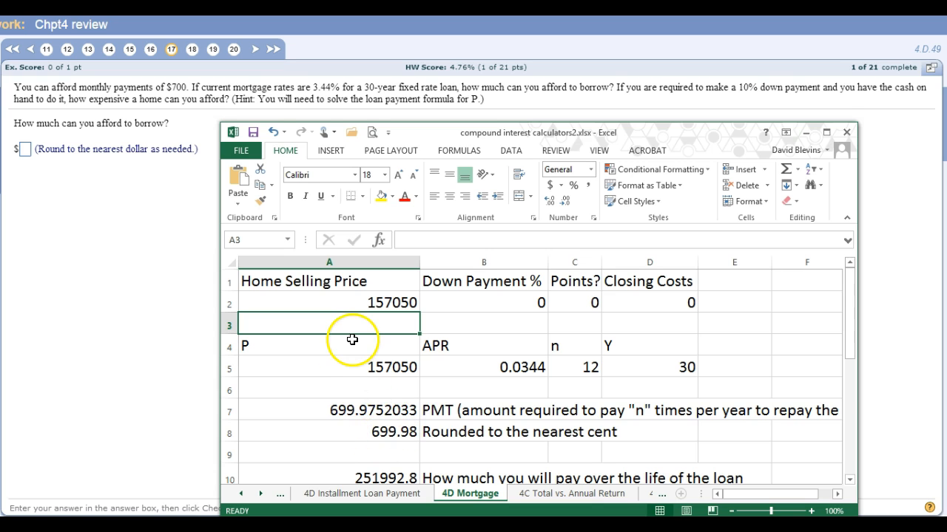
key(Up)
text(157055)
key(Return)
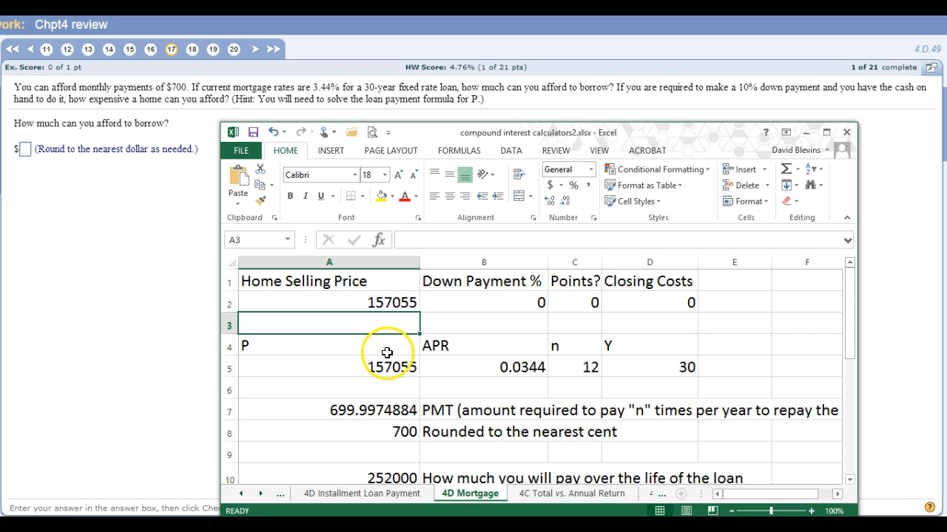
Step: Set the home selling price in cell A2 to 157056
key(Up)
key(Up)
key(Down)
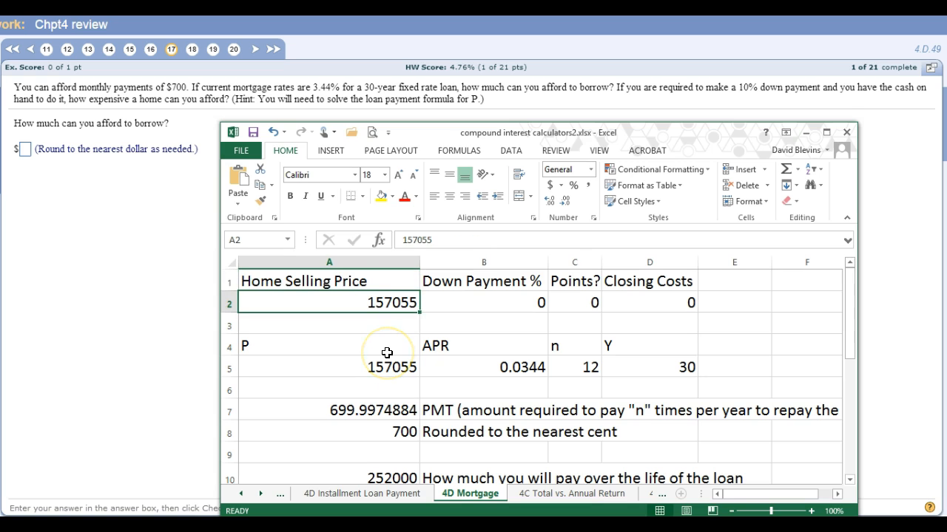
text(15)
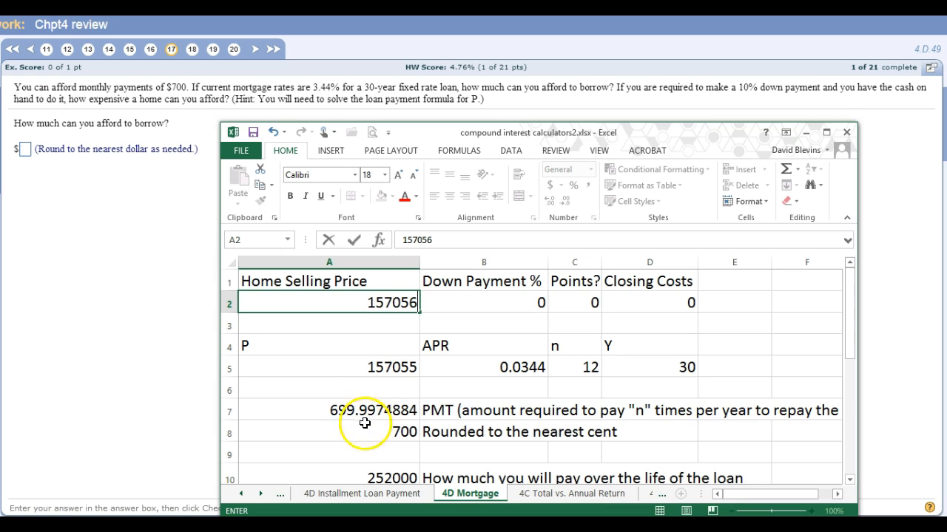
text(7056)
key(Return)
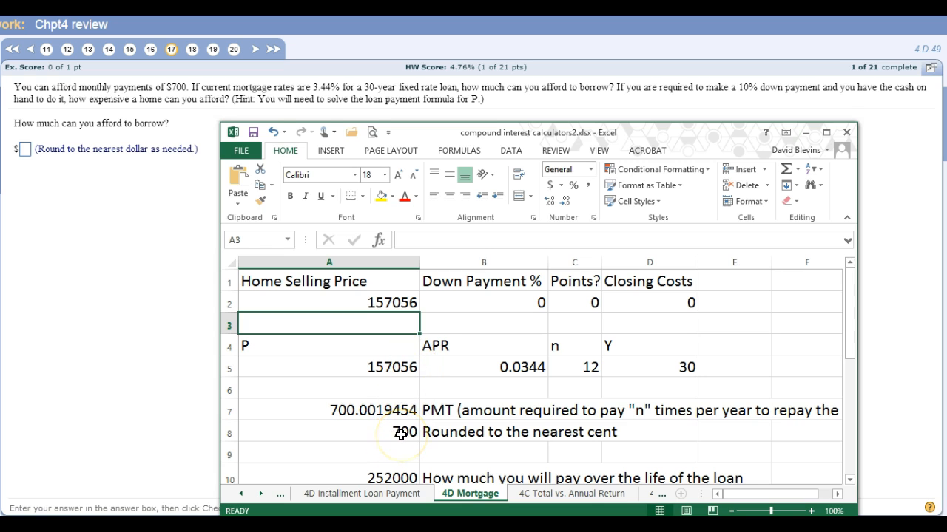
Step: Test a home selling price of 157057 and undo that change
click(362, 297)
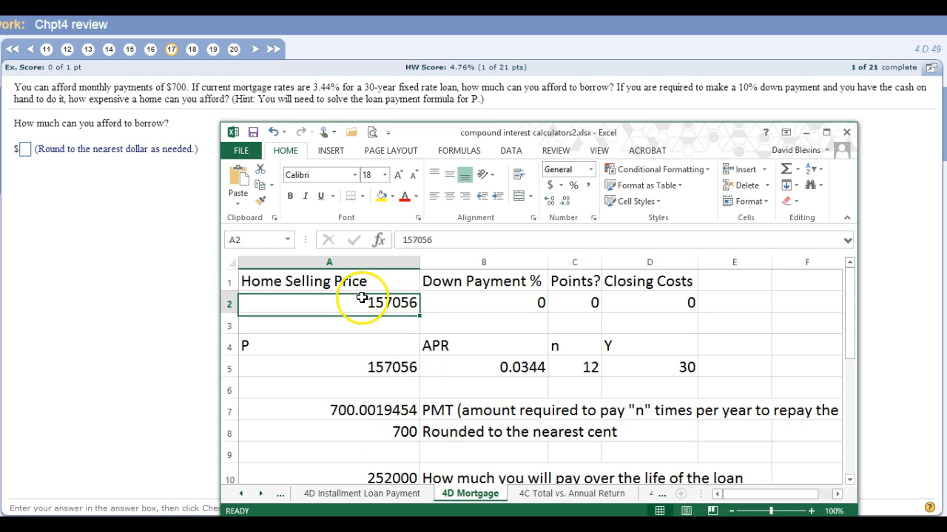
text(15705)
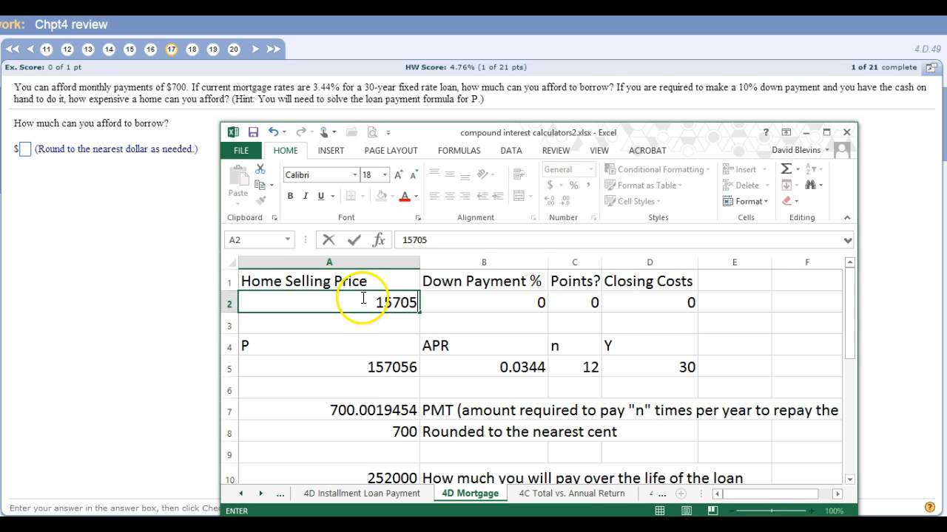
text(7)
key(Return)
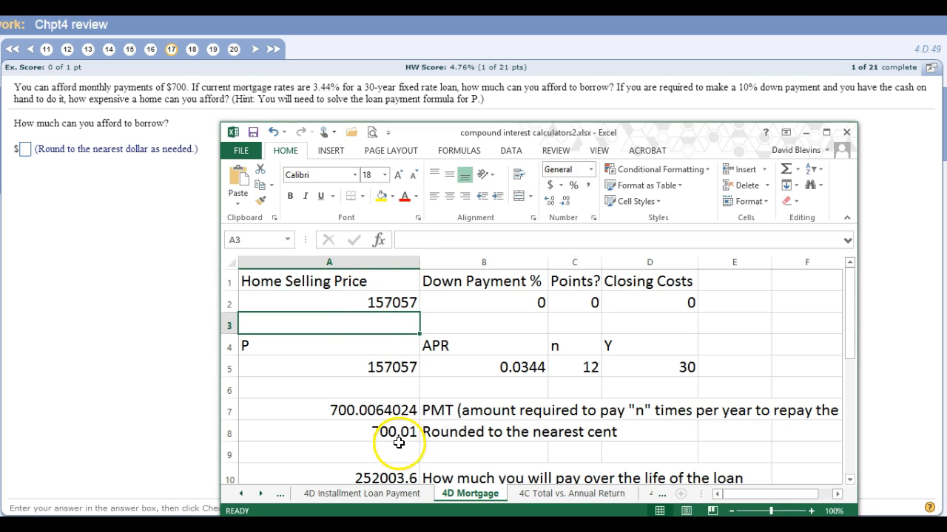
key(ctrl+z)
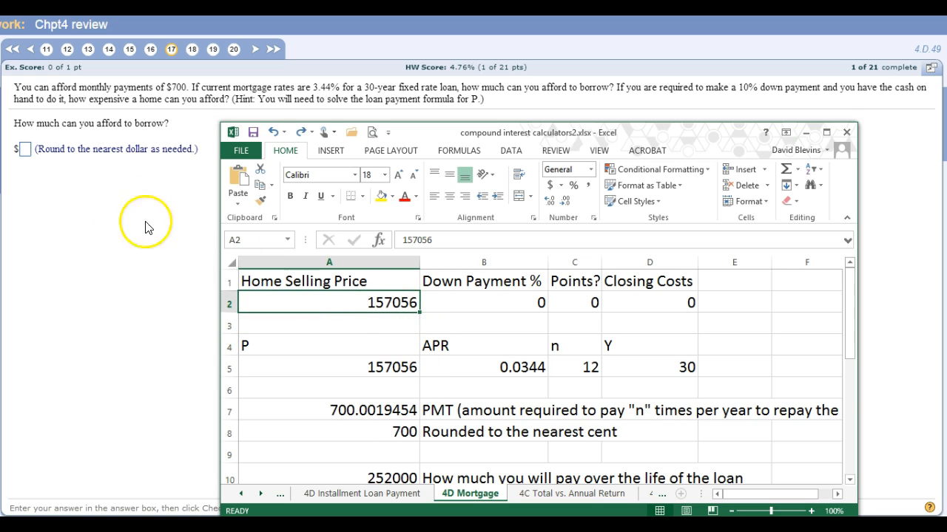
Step: Submit 157056 as the homework answer for how much can be borrowed and dismiss the feedback message
click(27, 152)
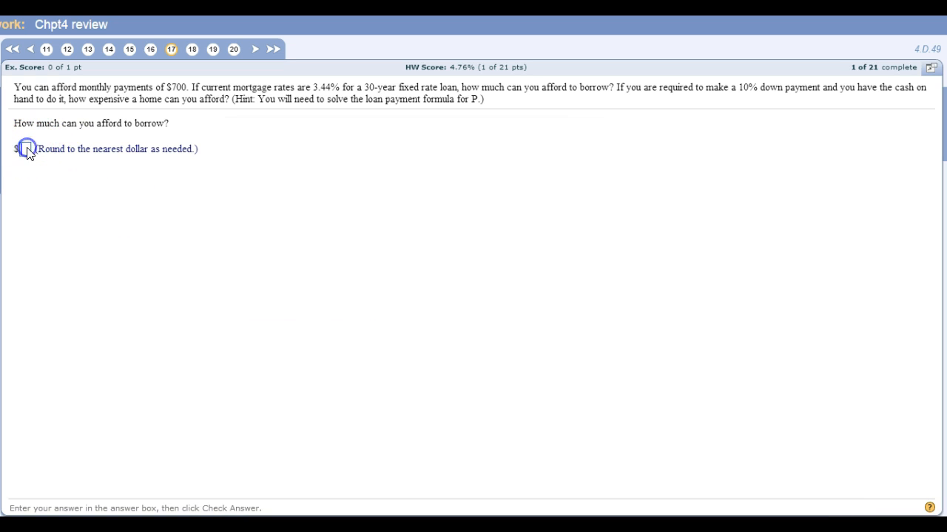
text(157056)
key(Return)
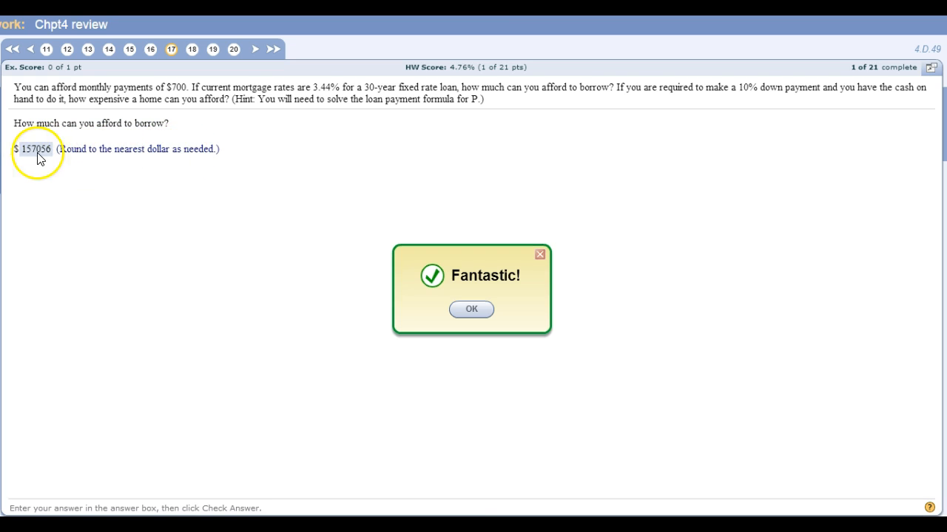
click(471, 309)
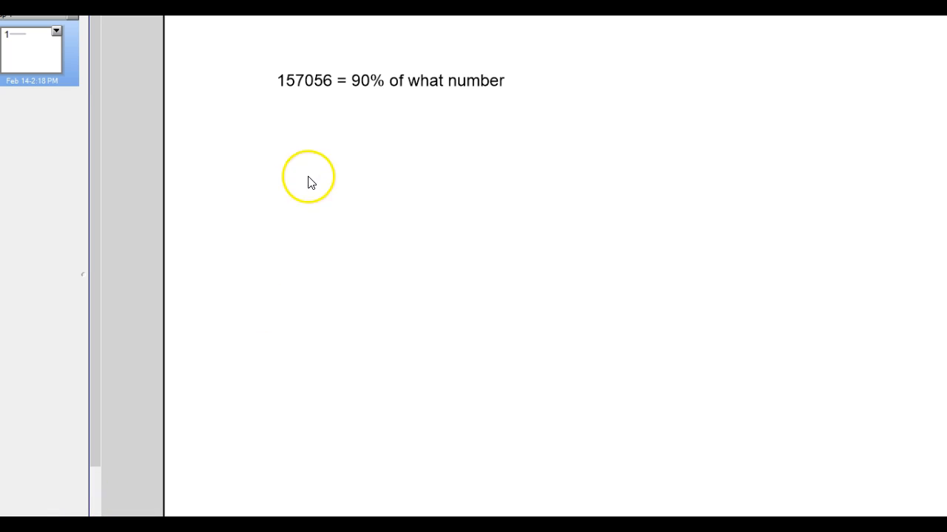
Step: Rewrite the whiteboard statement as "157056 = .90 * x" and mark both sides as divided by .90 in red pen
double_click(351, 82)
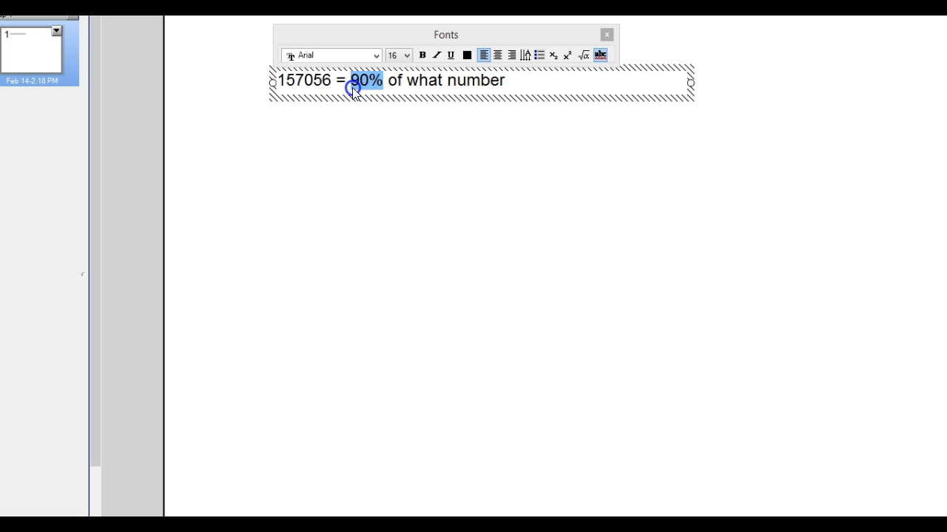
key(BackSpace)
text(.0)
key(BackSpace)
text(90 * x)
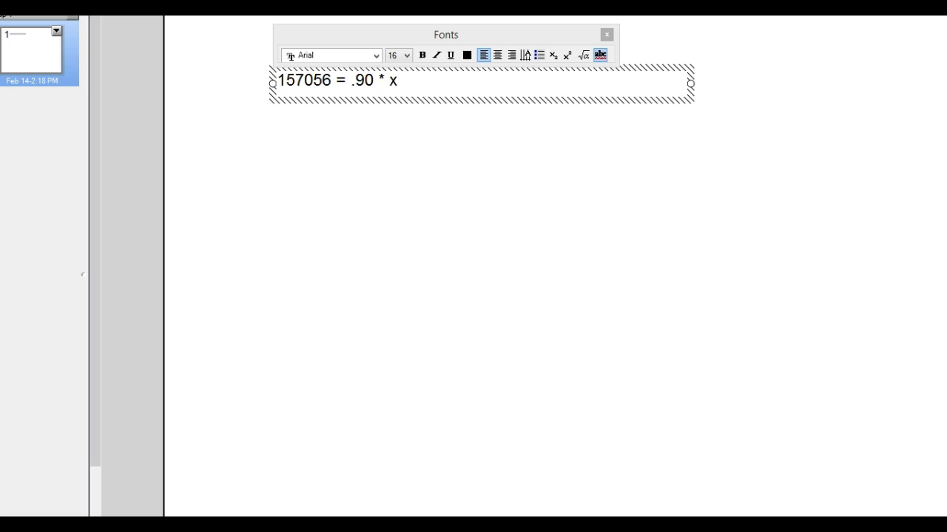
click(395, 228)
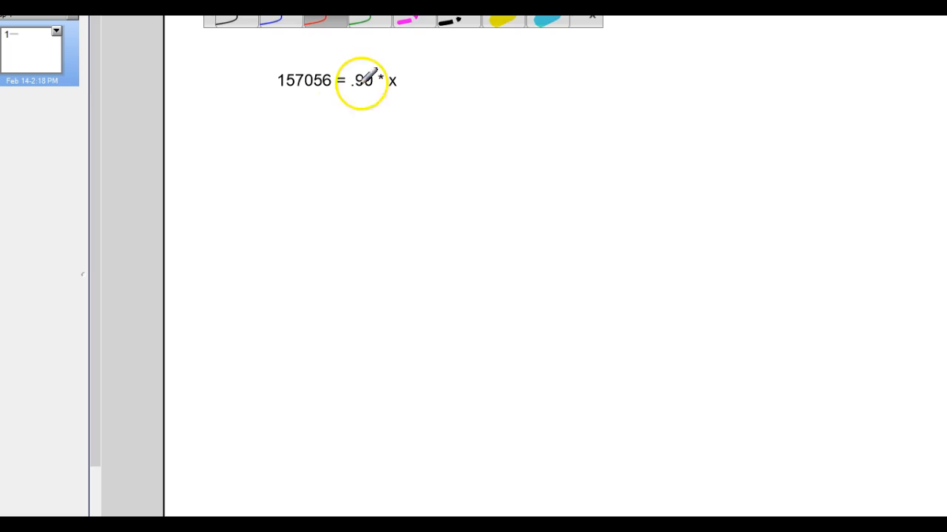
drag(349, 88, 401, 91)
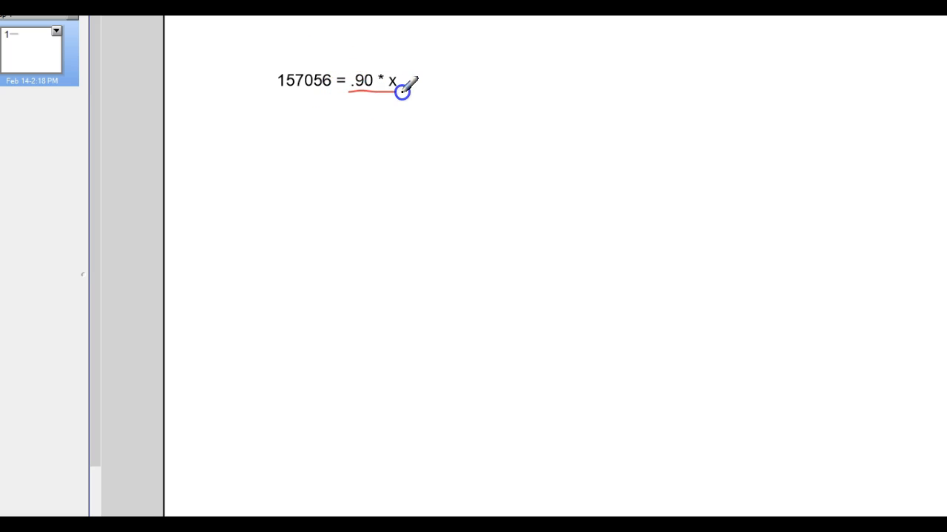
Step: Switch to the Wabbitemu calculator, place it beside the equation, clear its screen and calculate 157056/.9
click(392, 477)
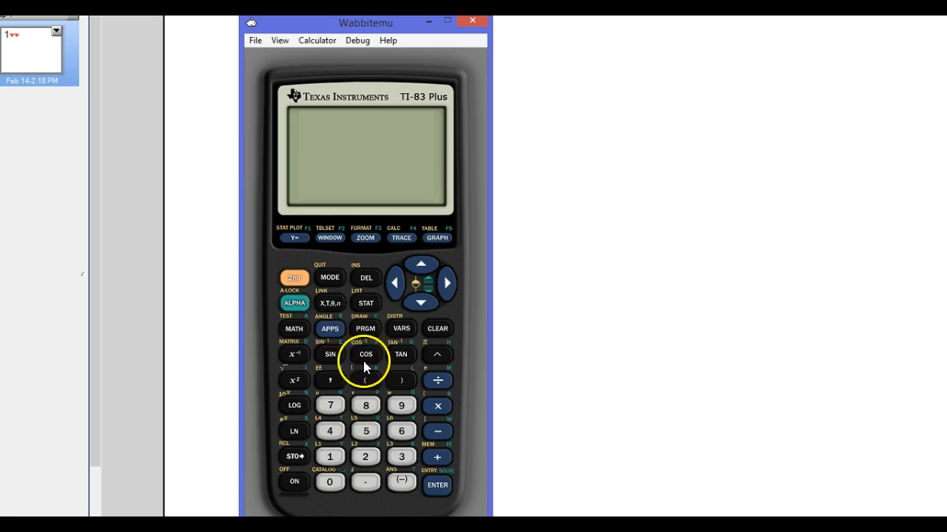
drag(313, 21, 500, 9)
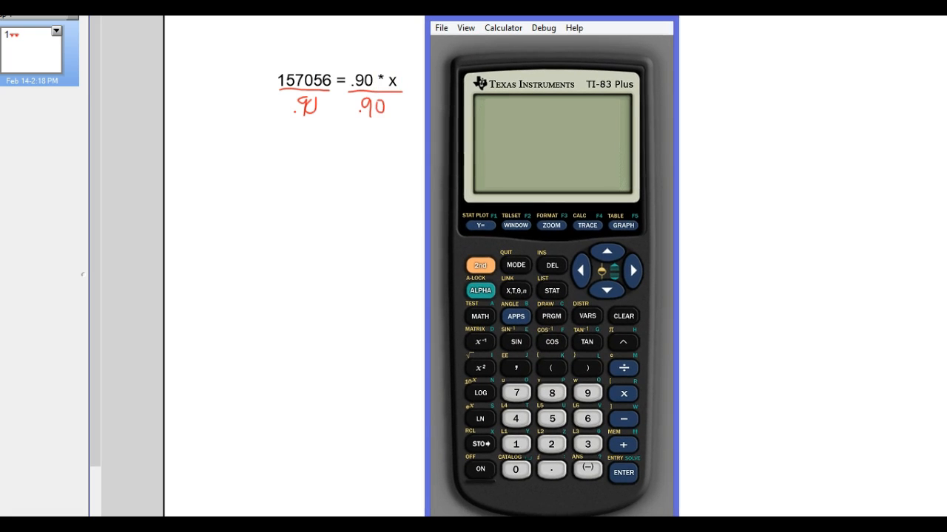
click(490, 470)
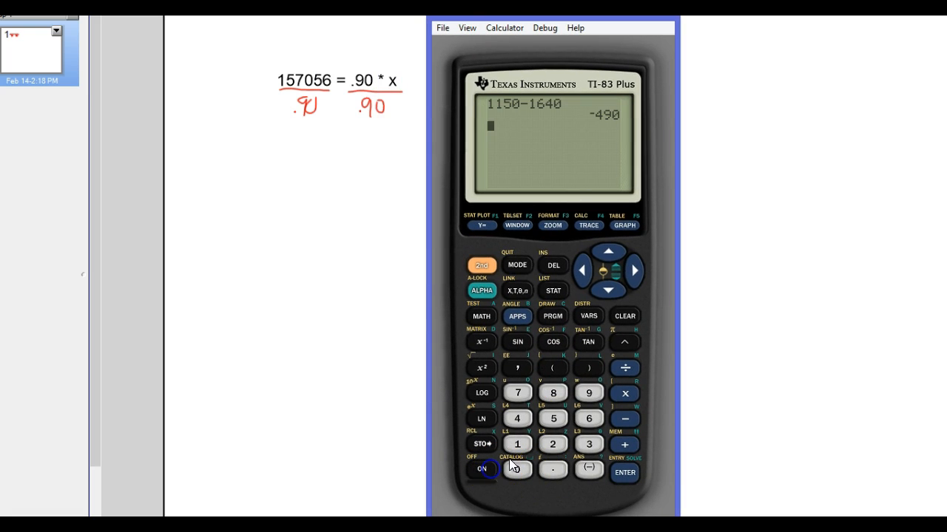
click(621, 317)
text(157)
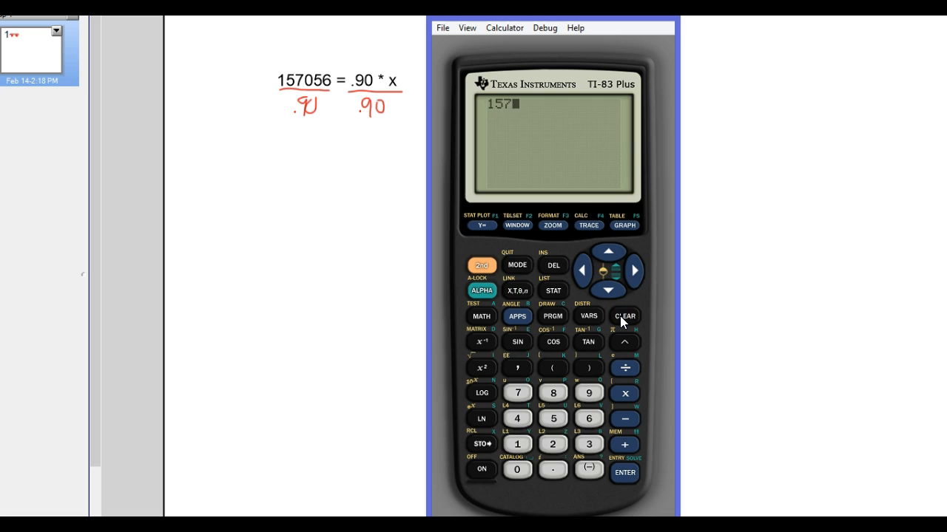
text(056/.9)
key(Return)
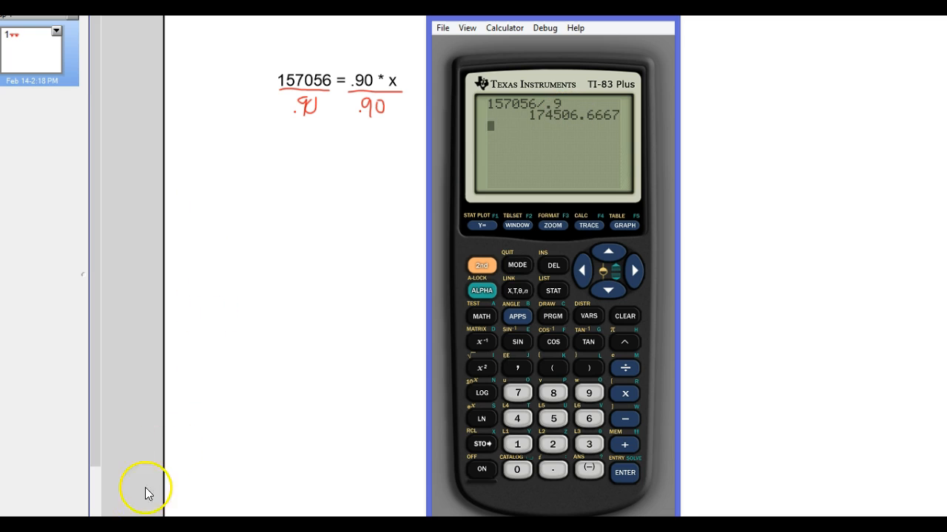
Step: Return to the homework question in Chrome and place the Wabbitemu calculator below the question text to compare the answer
click(140, 524)
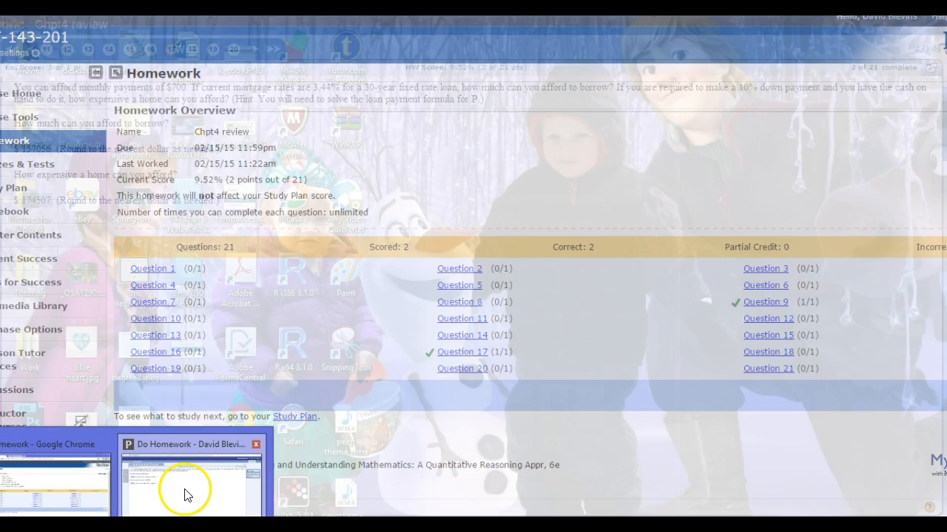
click(185, 490)
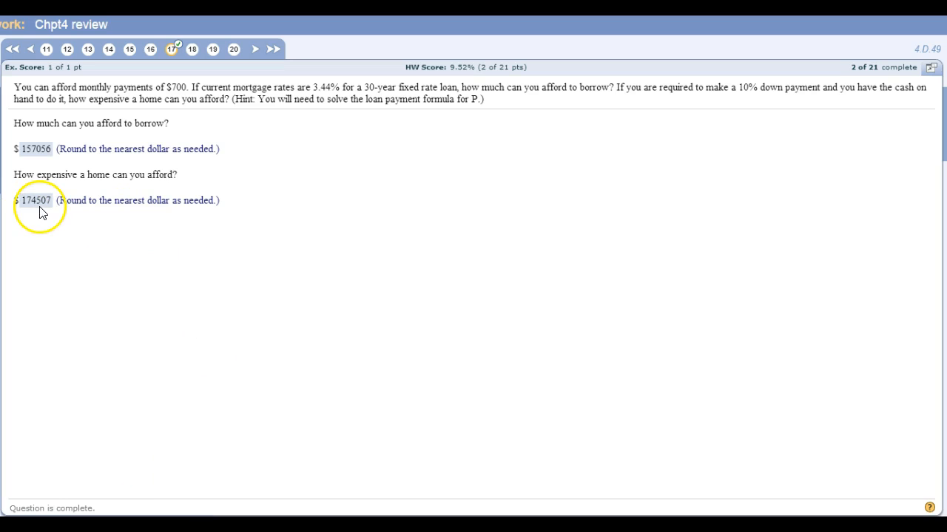
click(424, 525)
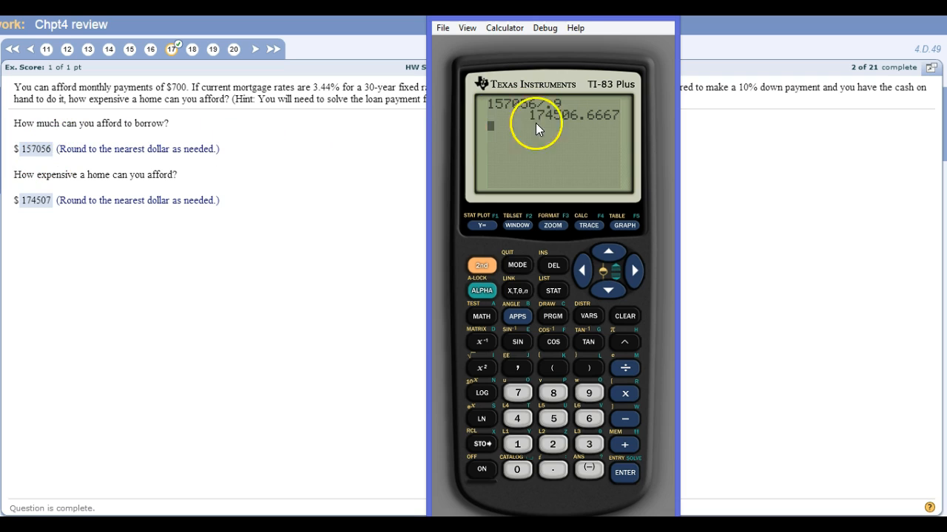
drag(522, 8, 499, 149)
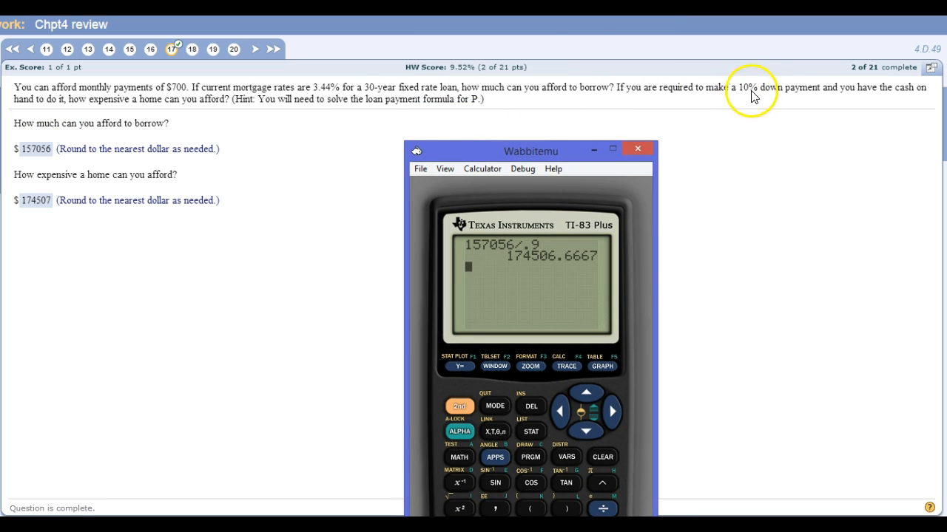
Step: Calculate 157056/.8 to illustrate a 20% down payment, and minimize the calculator
drag(552, 151, 558, 75)
text(57056/.8)
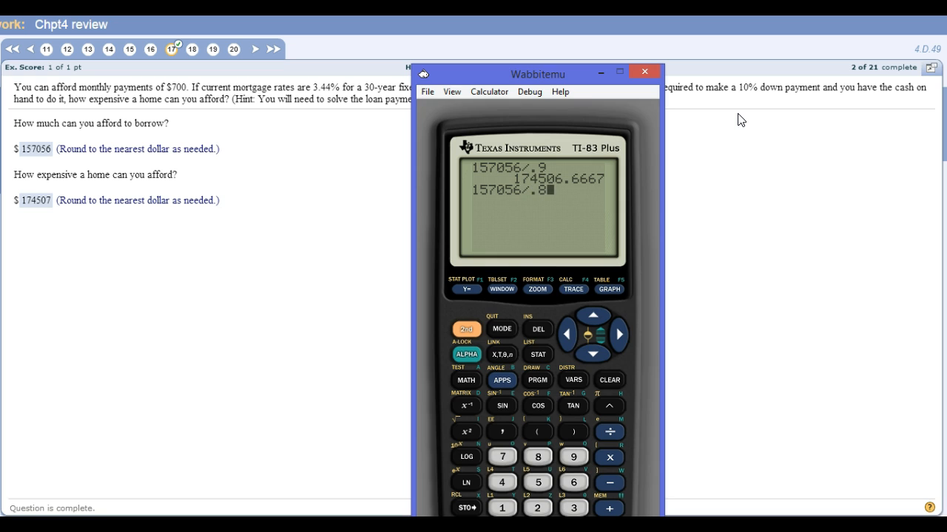
key(Return)
click(602, 72)
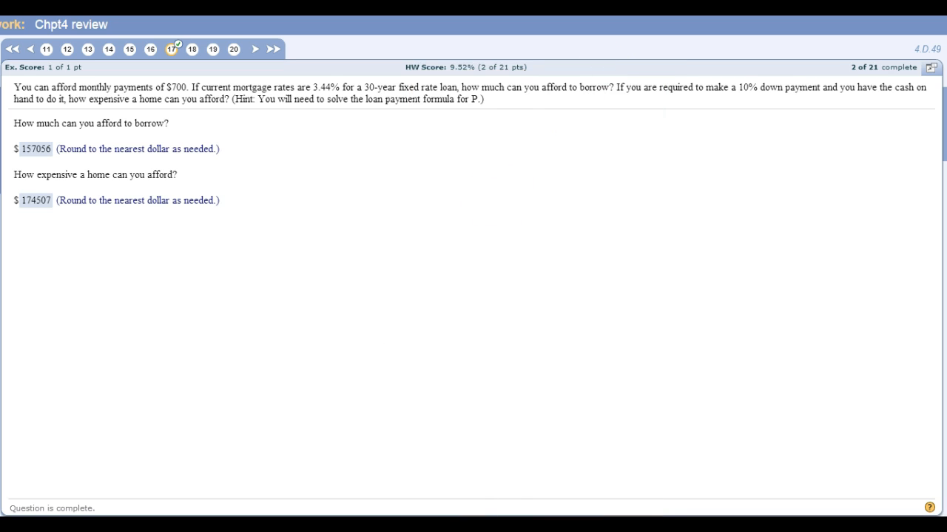